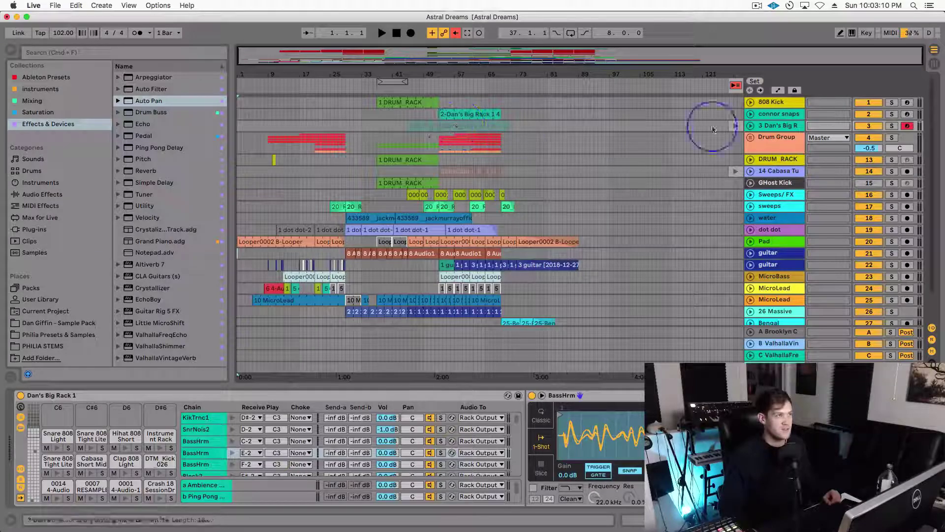
Open the Dan's Big Rack drum clip's MIDI notes with the arrangement zoomed in on the drum clips
left_click(735, 125)
double_click(470, 125)
left_click(463, 380)
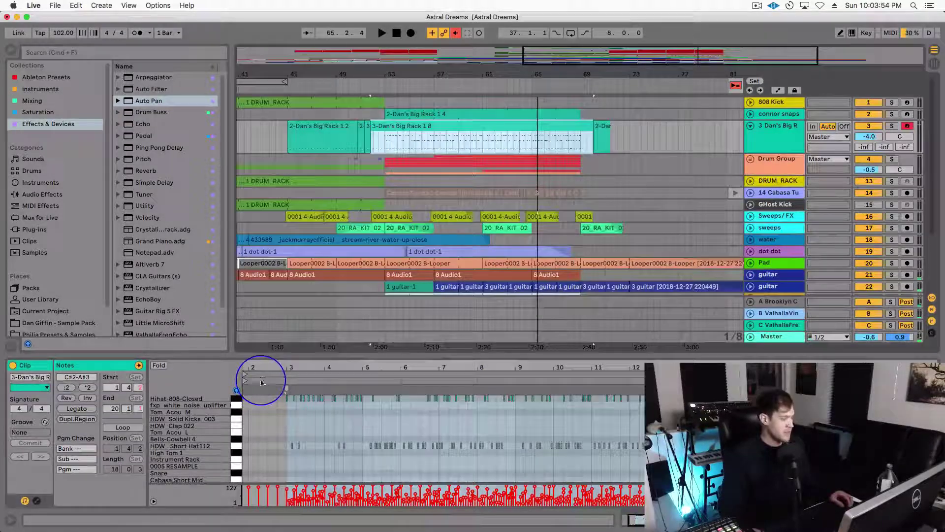
left_click_drag(259, 358, 263, 386)
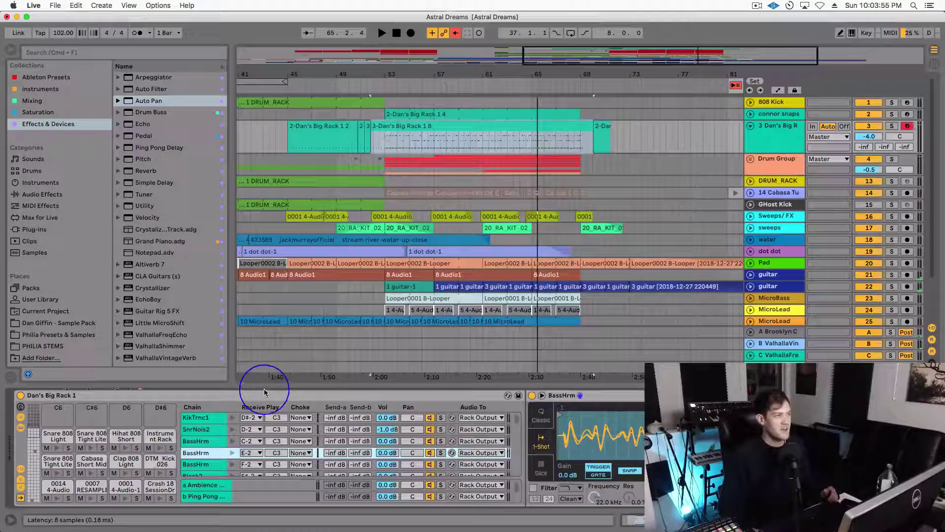
double_click(467, 129)
left_click(347, 430)
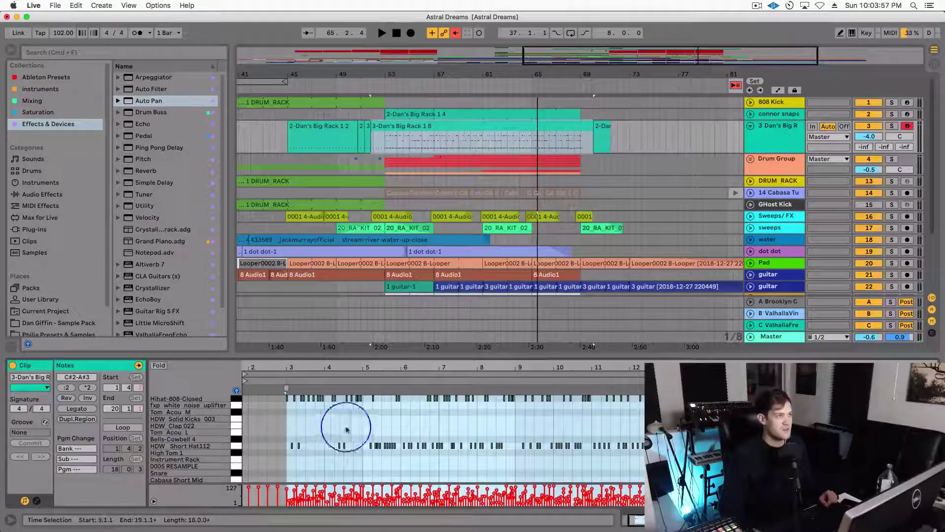
double_click(389, 148)
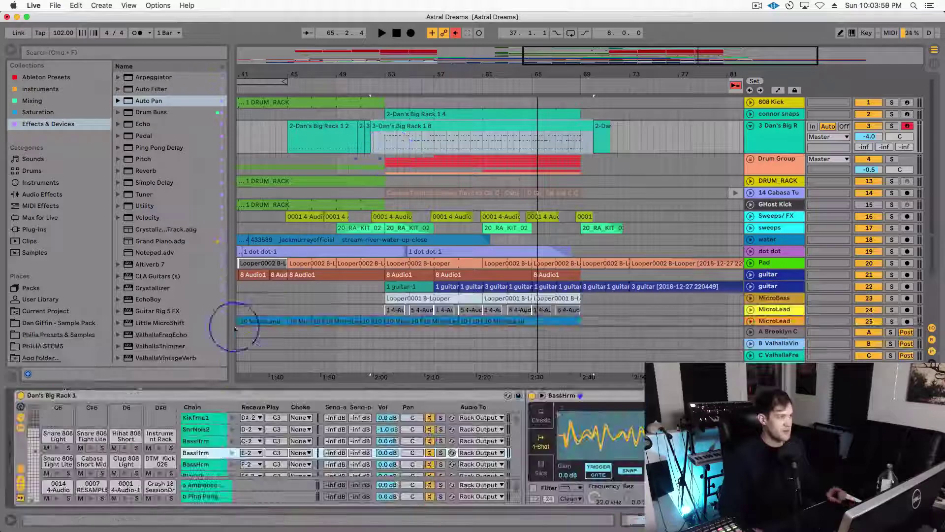
Audition the Hihat-808-Closed sound and browse another bank of drum pads in the rack
right_click(203, 455)
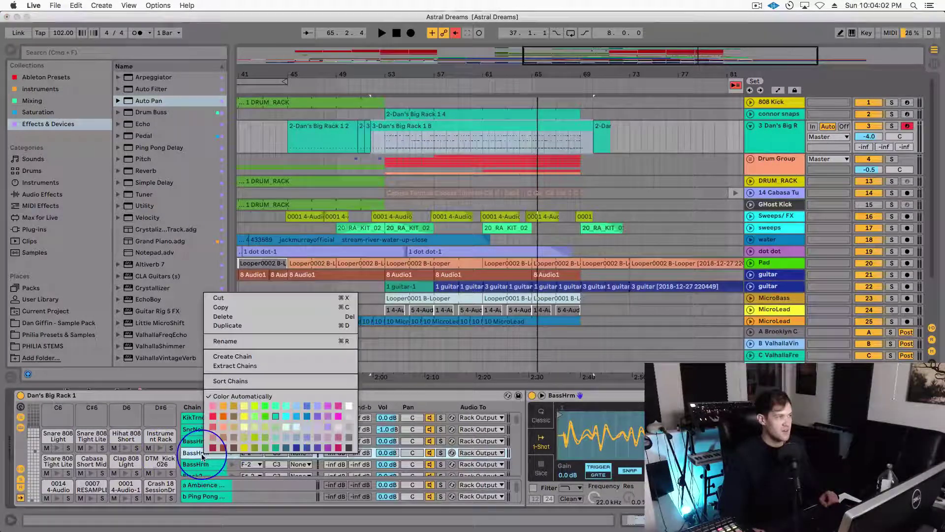
left_click(120, 449)
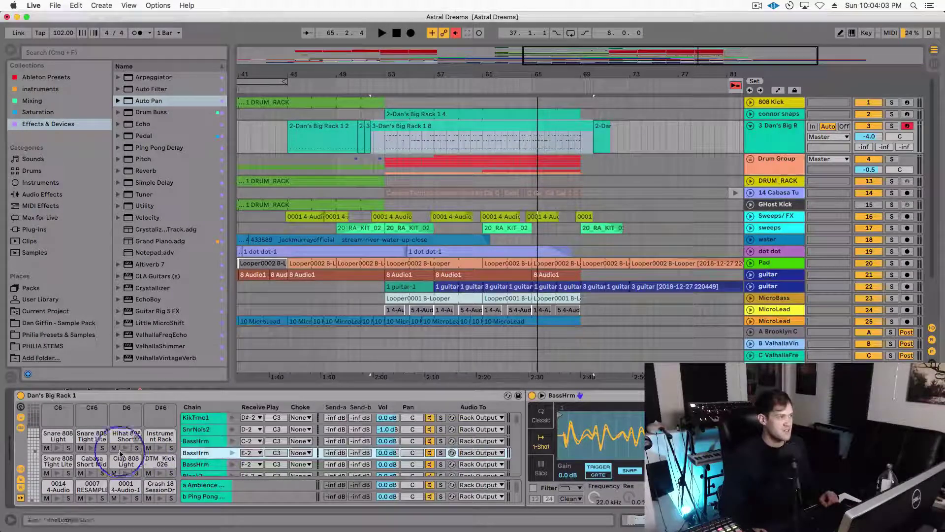
double_click(411, 123)
left_click(240, 405)
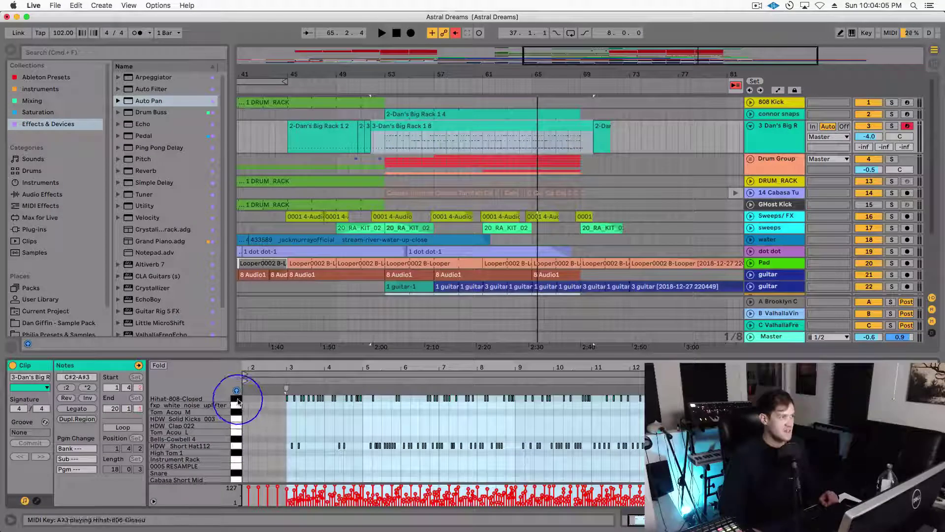
key("shift+Tab")
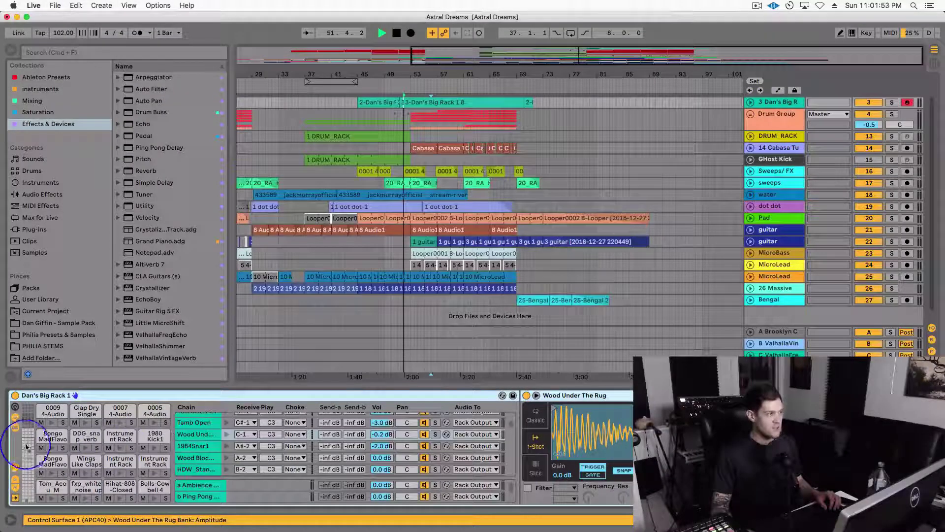
left_click(27, 445)
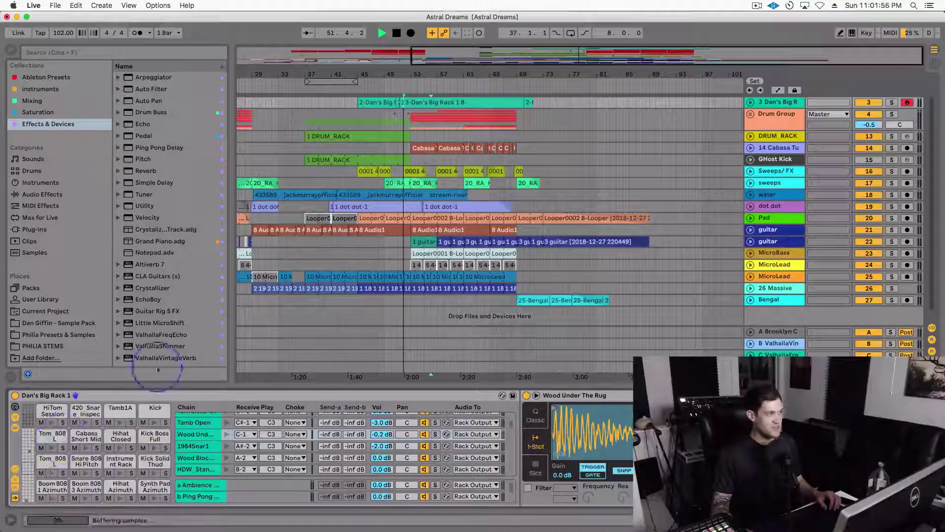
Expand the Dan's Big Rack note editor to full window and fold it to the four used rows
double_click(454, 102)
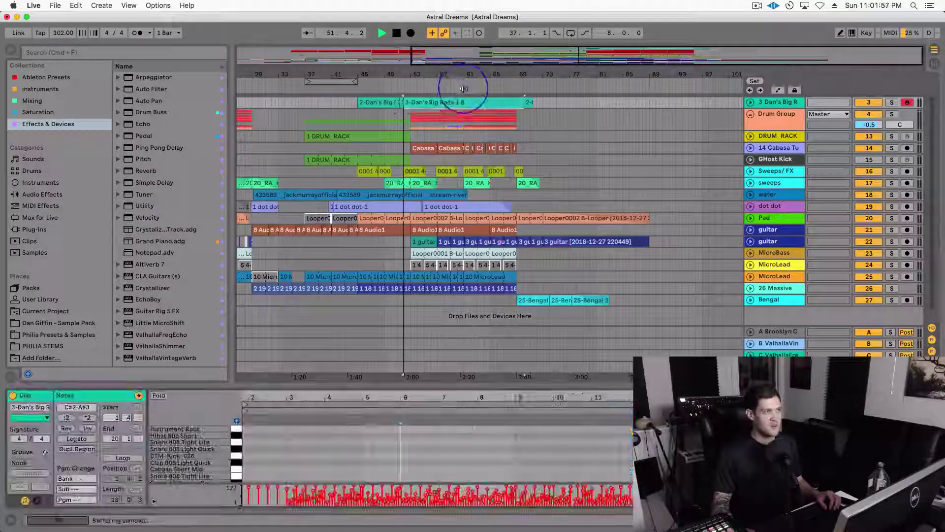
left_click_drag(317, 383, 374, 39)
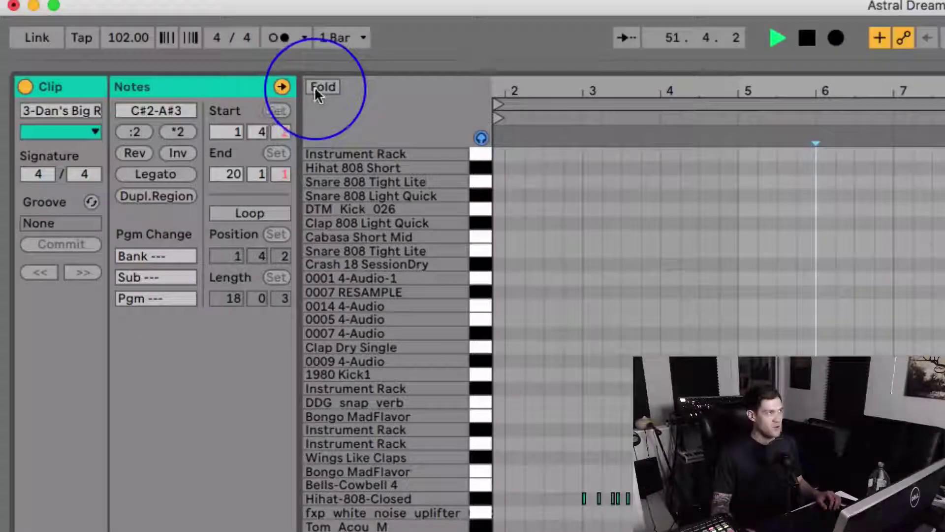
left_click(315, 87)
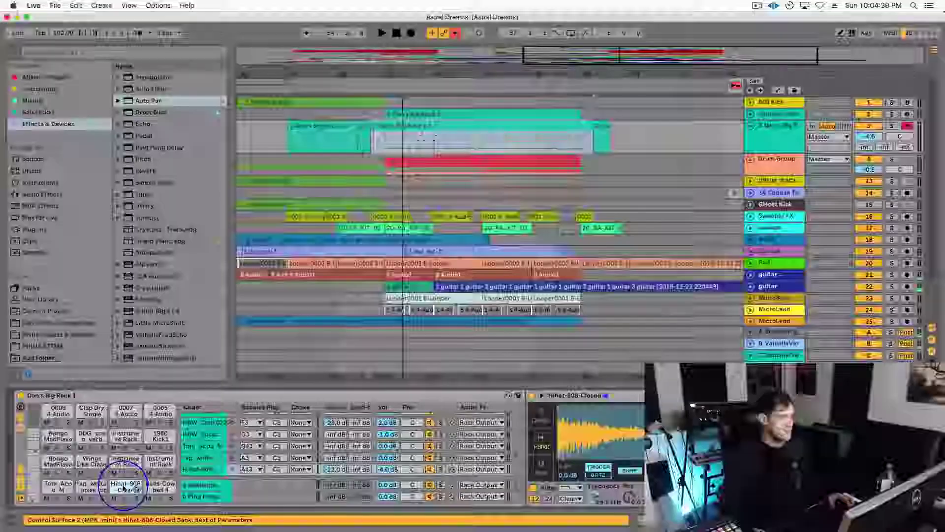
Extract the Hihat-808-Closed chain from the drum rack onto its own track
right_click(199, 469)
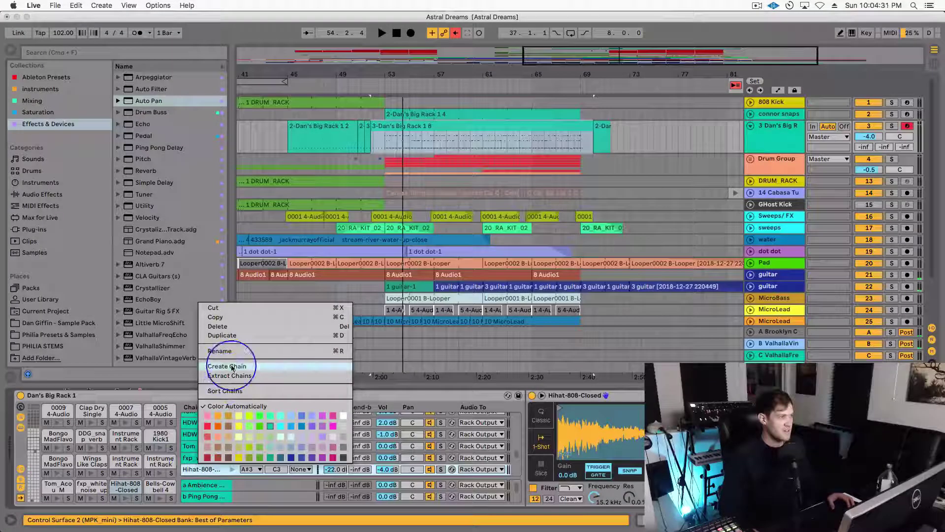
key("Return")
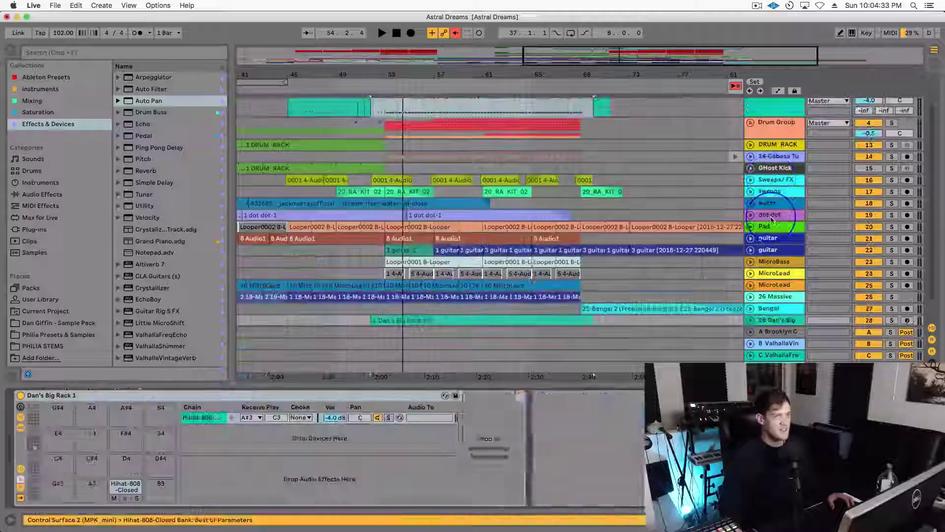
scroll(769, 276, "down", 3)
Rename the extracted track 'Hihats' and move it up to track 2
left_click(769, 291)
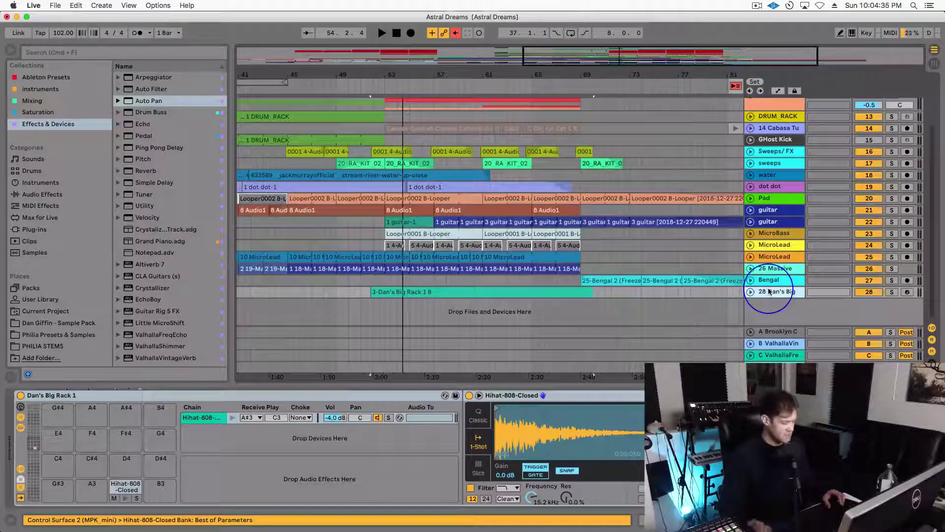
key("super+r")
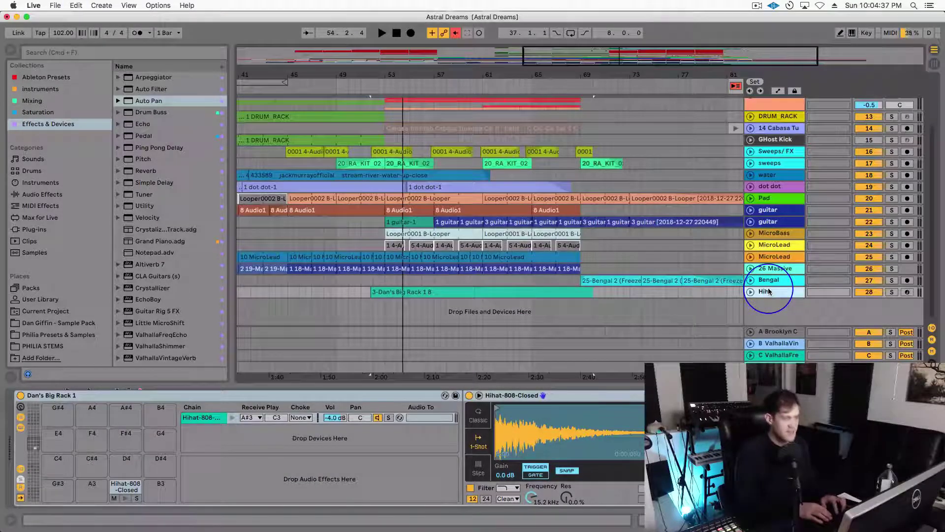
type("Hihats")
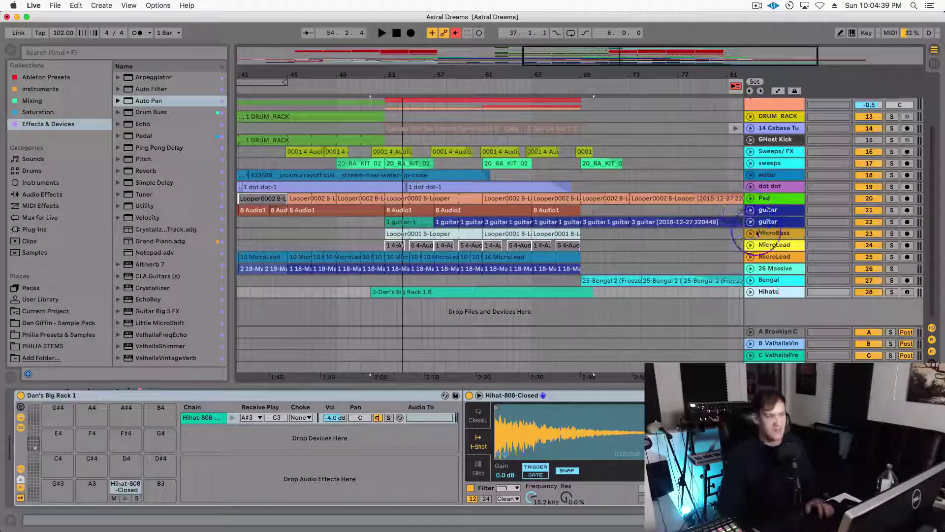
left_click_drag(769, 287, 772, 157)
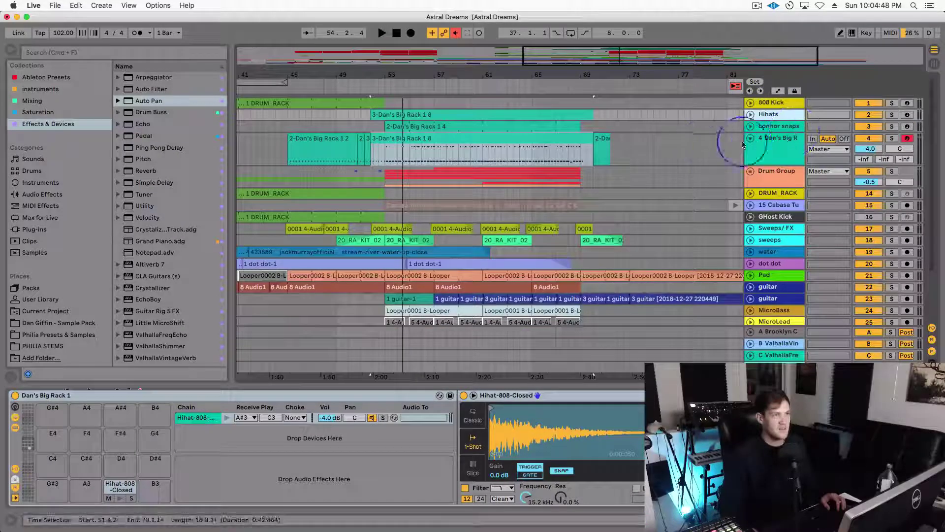
Group the Hihats, connor snaps and Dan's Big Rack tracks into a new 2 Group track
left_click(770, 149)
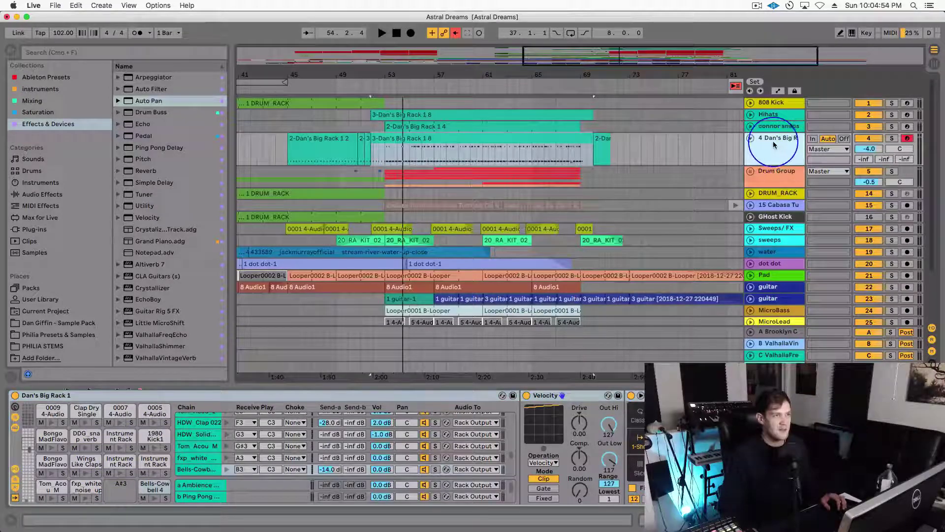
right_click(772, 115)
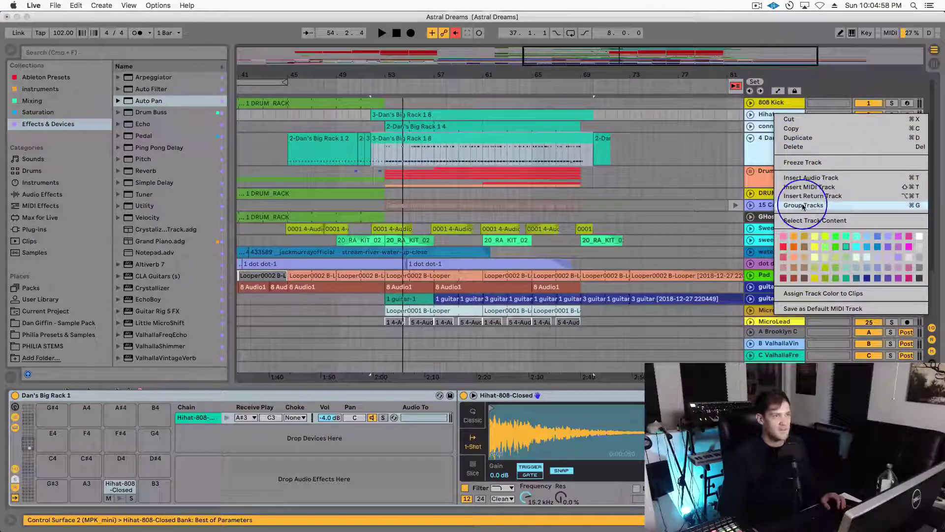
key("Return")
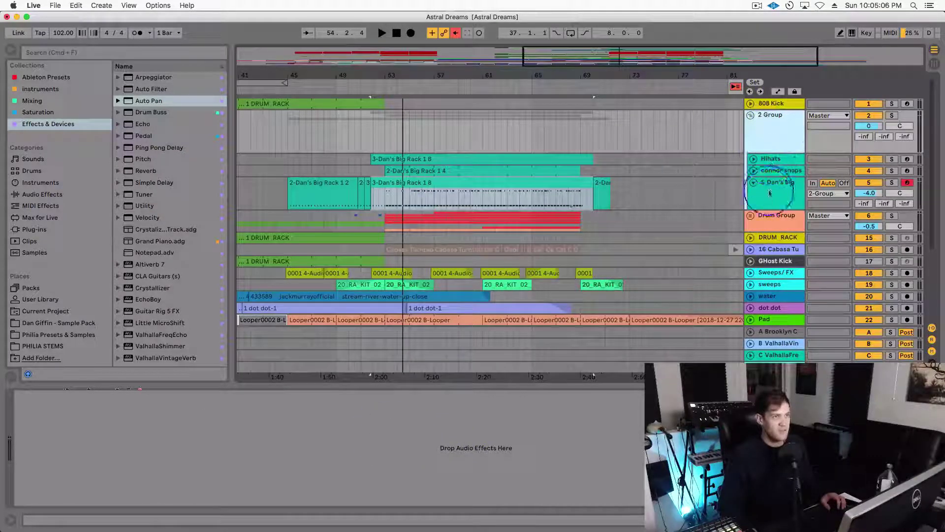
left_click(785, 136)
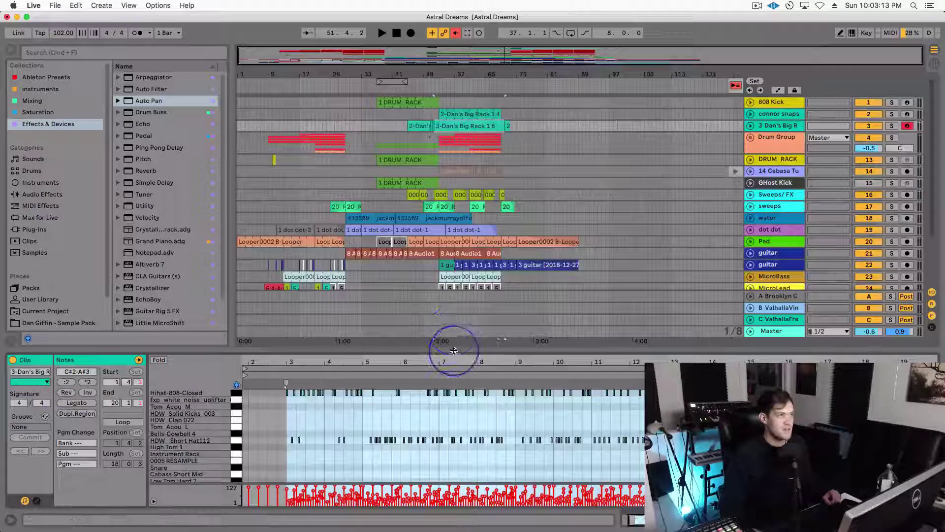
left_click_drag(454, 348, 475, 379)
left_click(598, 176)
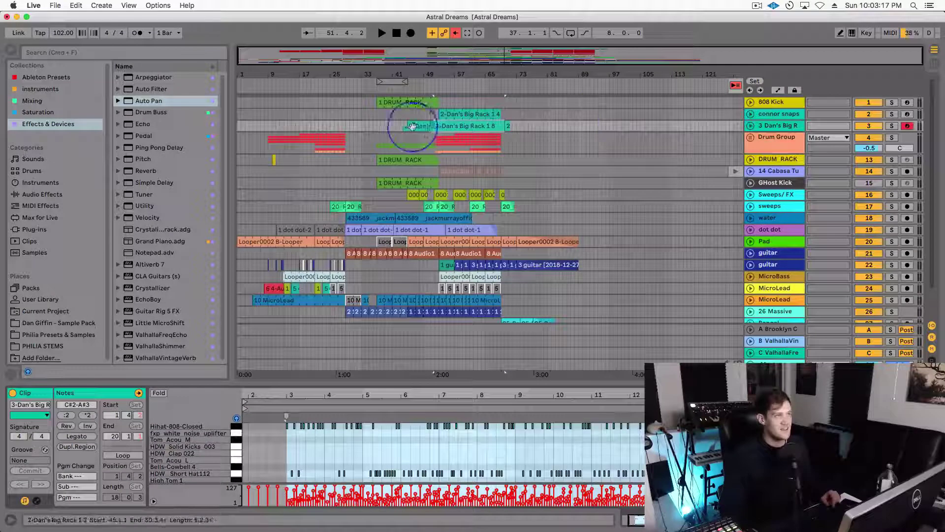
left_click(445, 127)
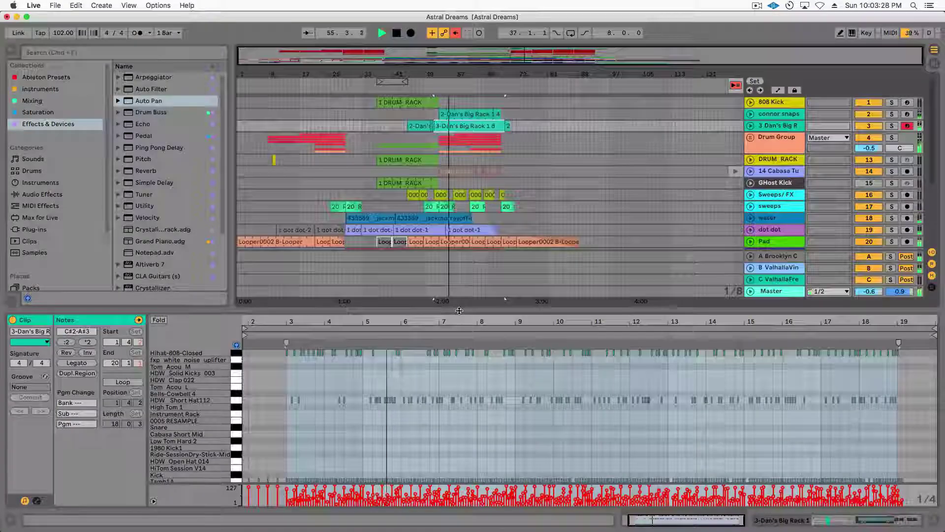
left_click_drag(461, 344, 461, 356)
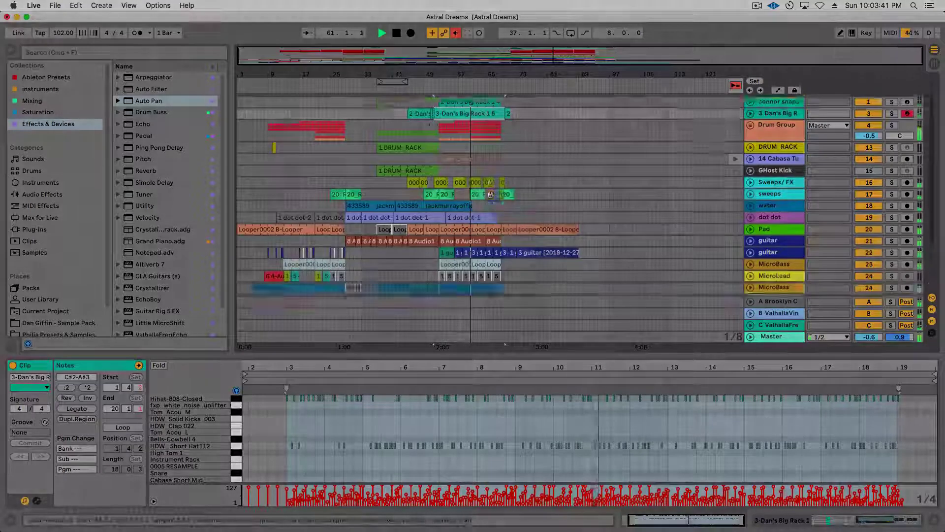
Scroll the Astral Dreams arrangement down to the 26 Massive and 27 Bengal tracks
scroll(489, 195, "down", 5)
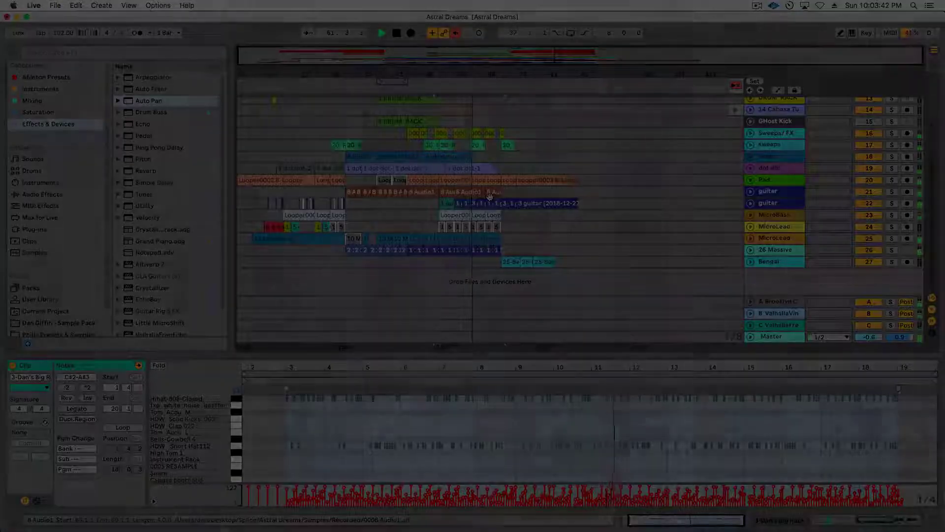